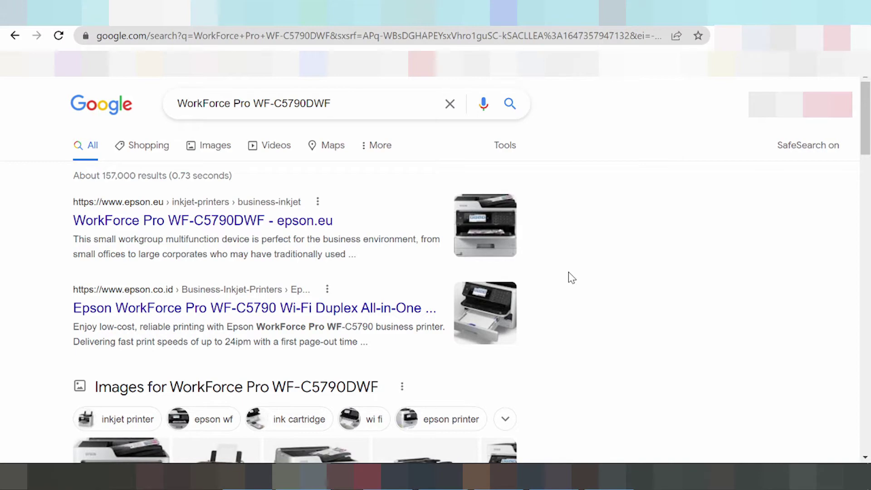
Step: Extend the Google query to 'WorkForce Pro WF-C5790DWF driver download' and run the search
drag(264, 104, 324, 103)
click(331, 103)
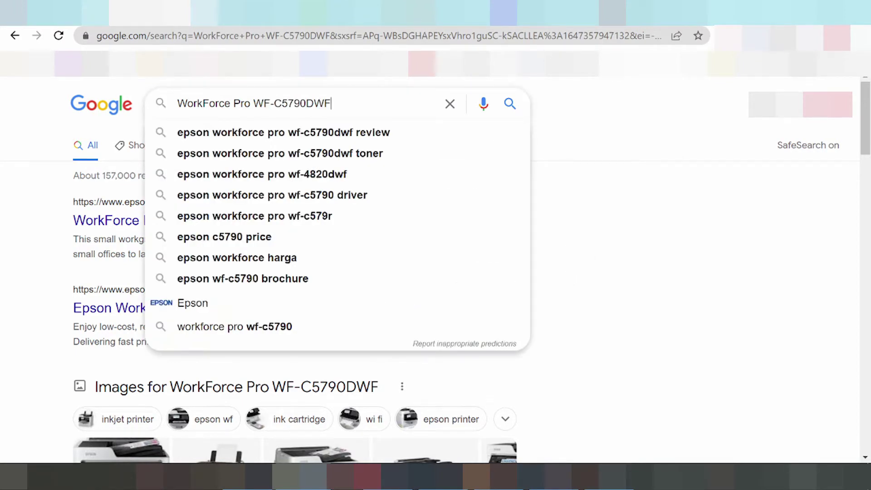
text(driver downl)
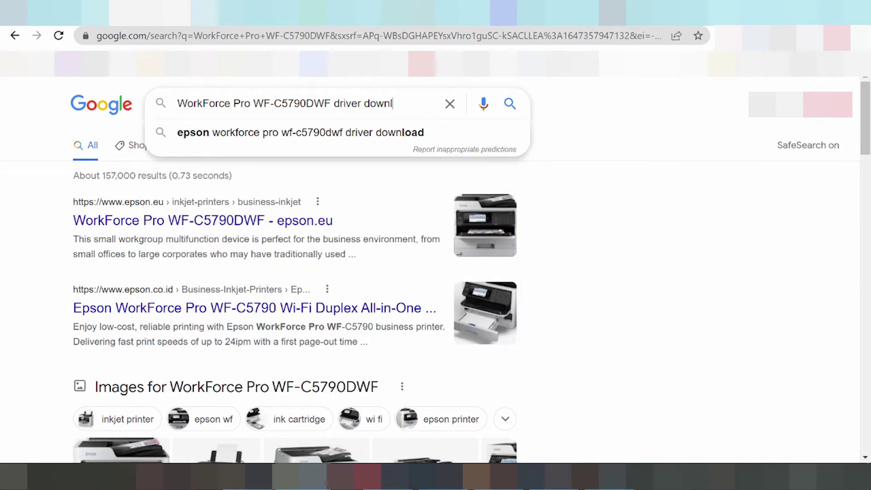
text(oad)
key(Return)
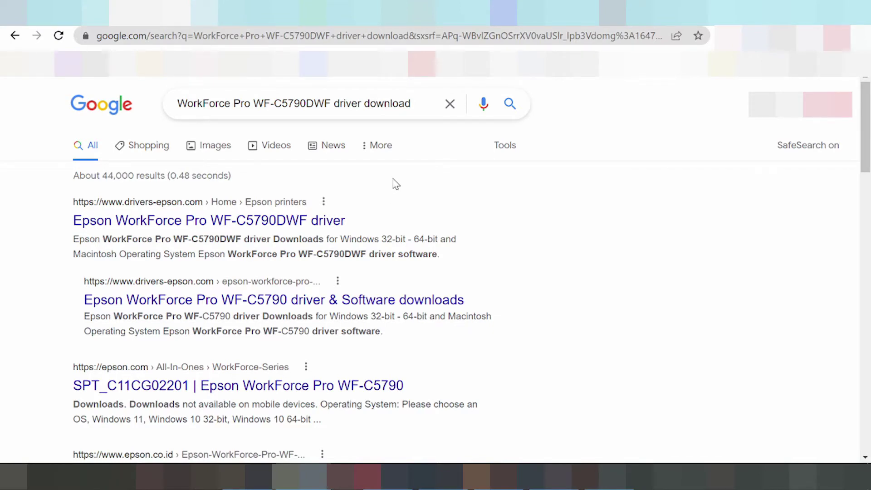
scroll(395, 186, down, 3)
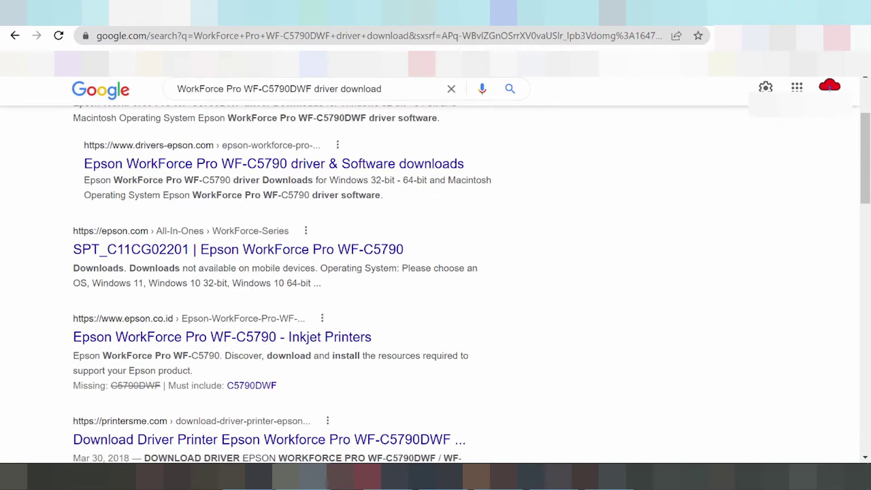
scroll(416, 197, down, 5)
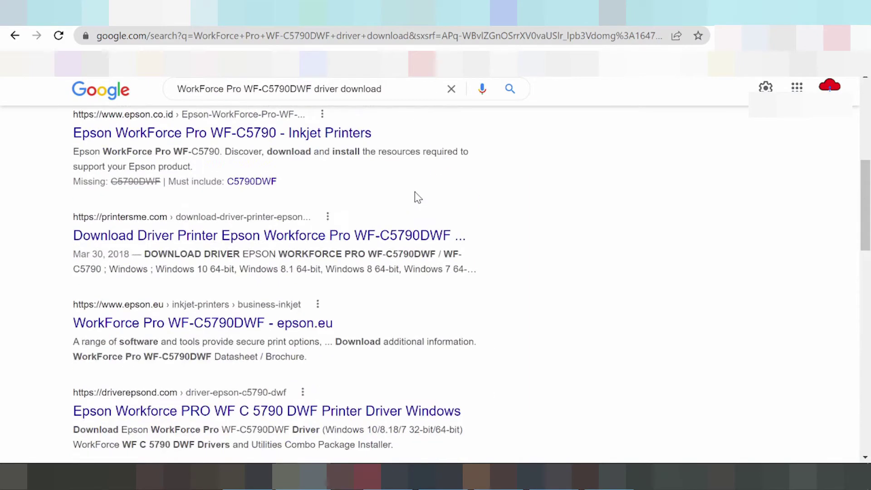
scroll(416, 196, down, 2)
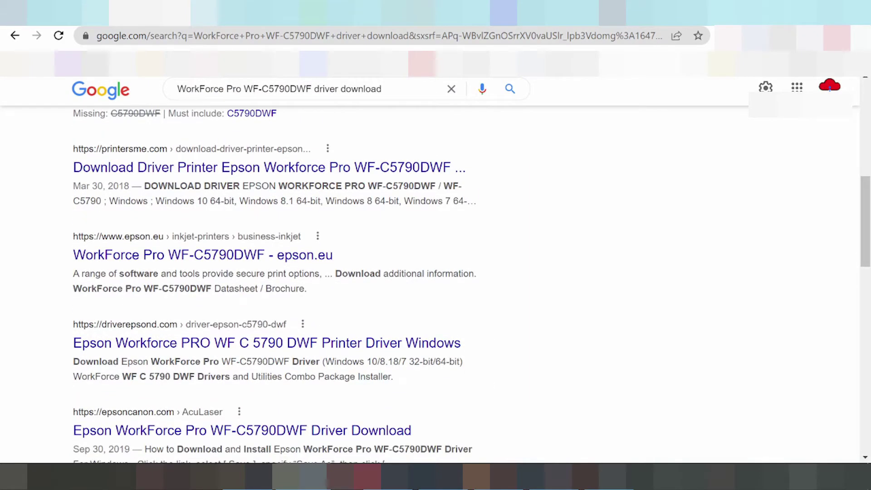
scroll(414, 197, down, 8)
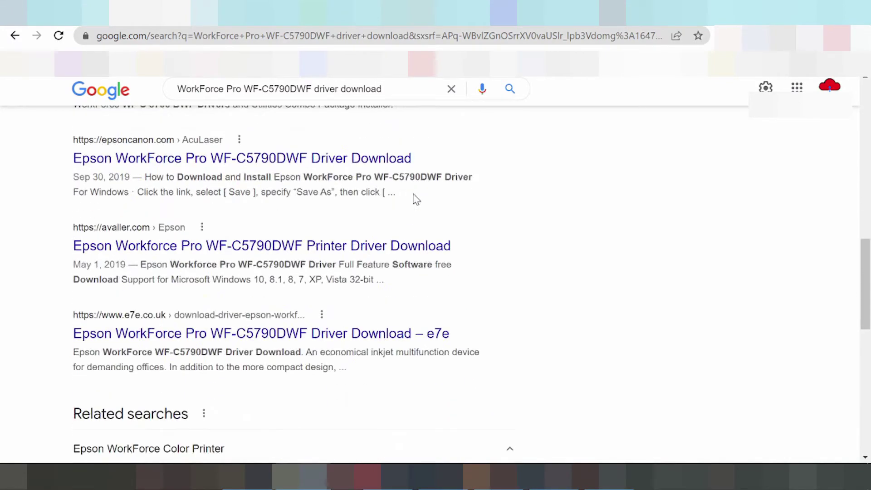
scroll(413, 200, down, 2)
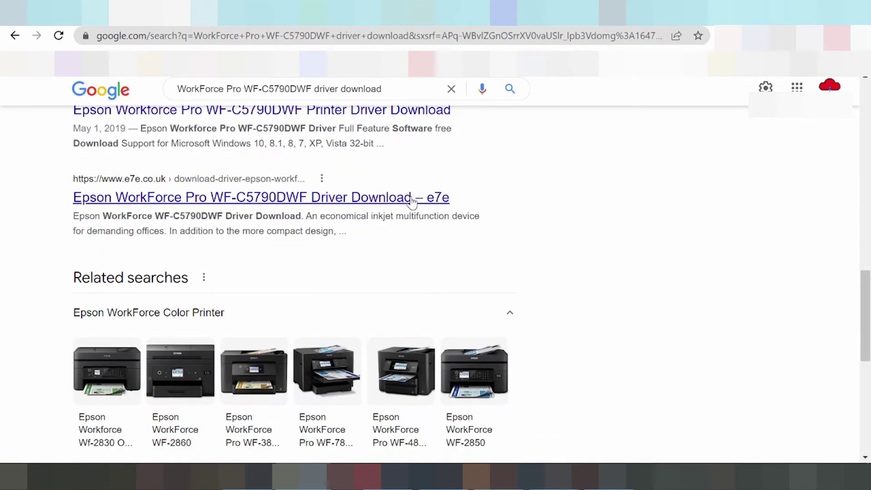
scroll(411, 201, up, 6)
scroll(410, 204, up, 5)
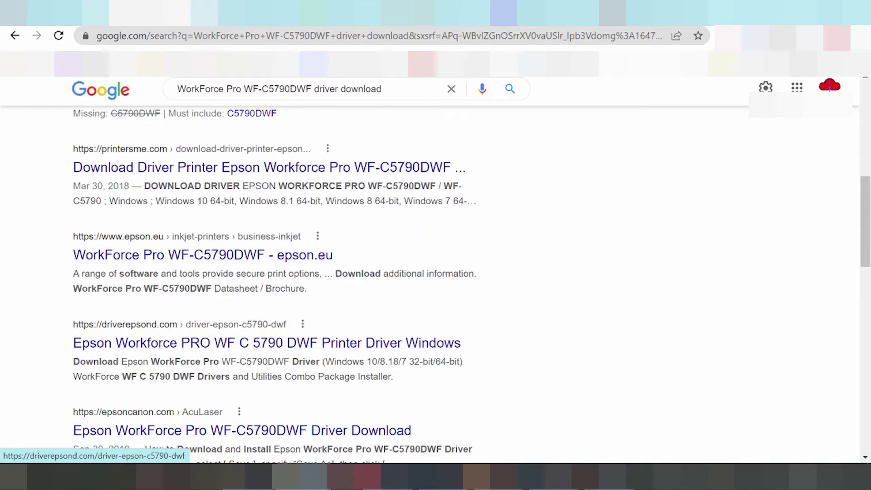
scroll(411, 218, up, 3)
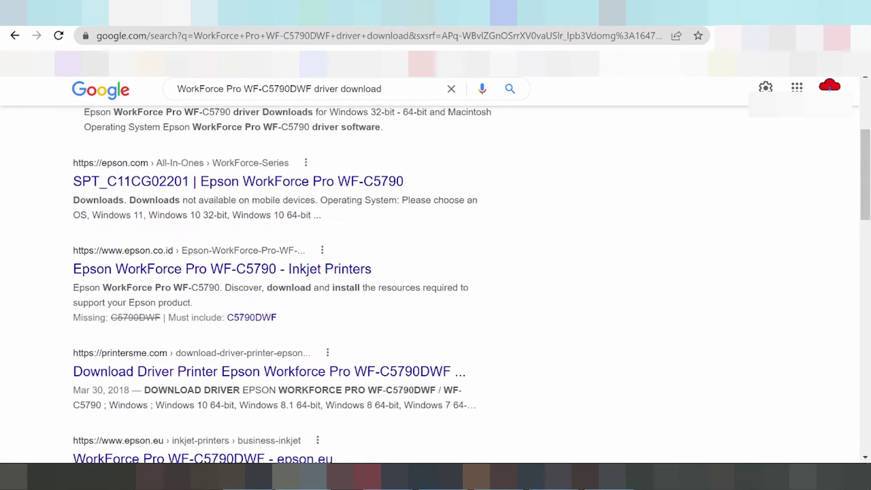
scroll(410, 219, down, 3)
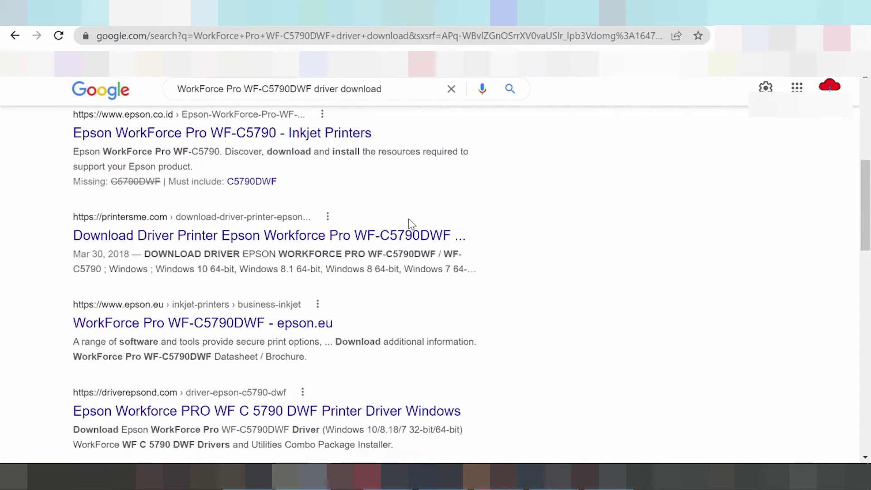
click(176, 322)
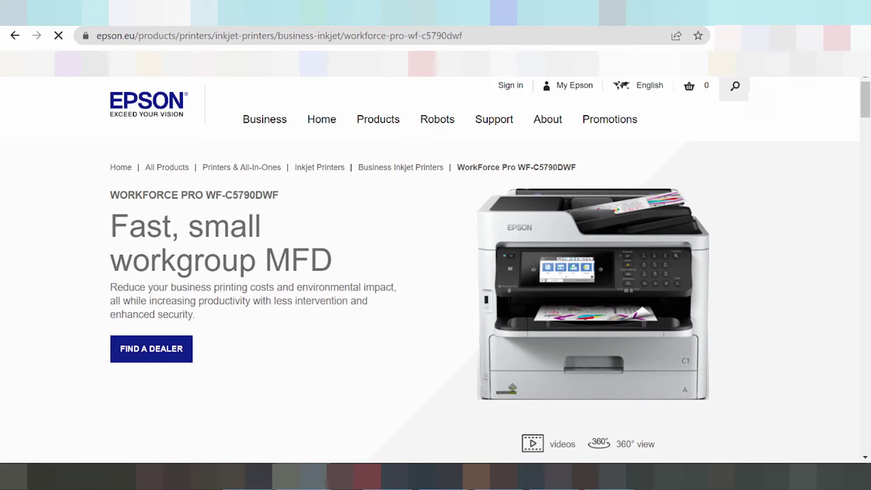
Step: Go to the WF-C5790DWF page's Need Support section and open its driver and software downloads
scroll(395, 187, down, 3)
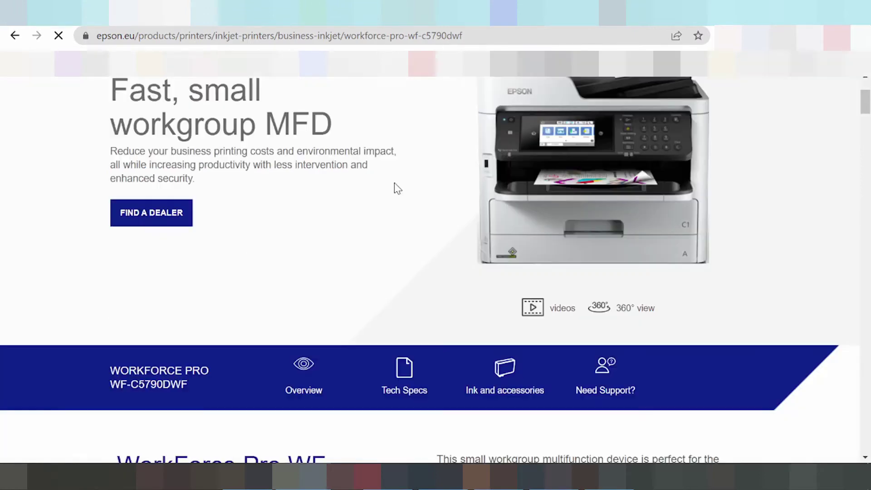
click(598, 369)
scroll(472, 199, down, 2)
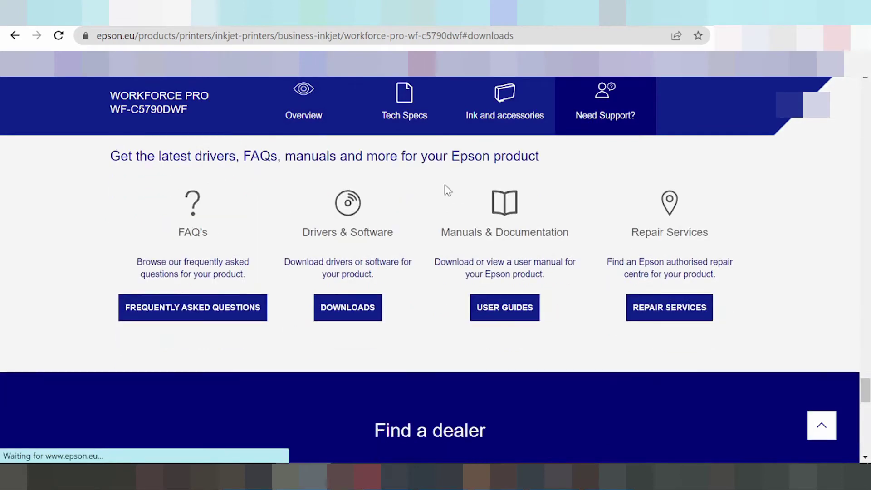
scroll(449, 193, up, 7)
scroll(452, 194, down, 1)
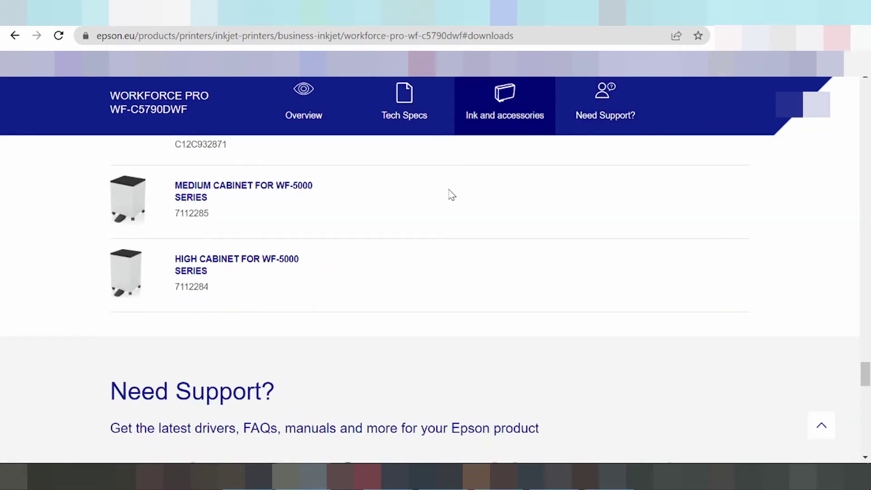
scroll(452, 194, down, 1)
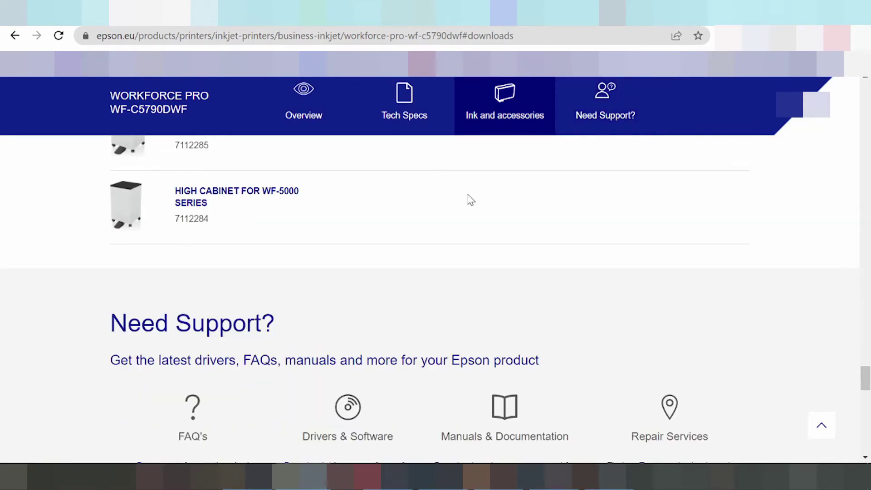
scroll(470, 199, down, 2)
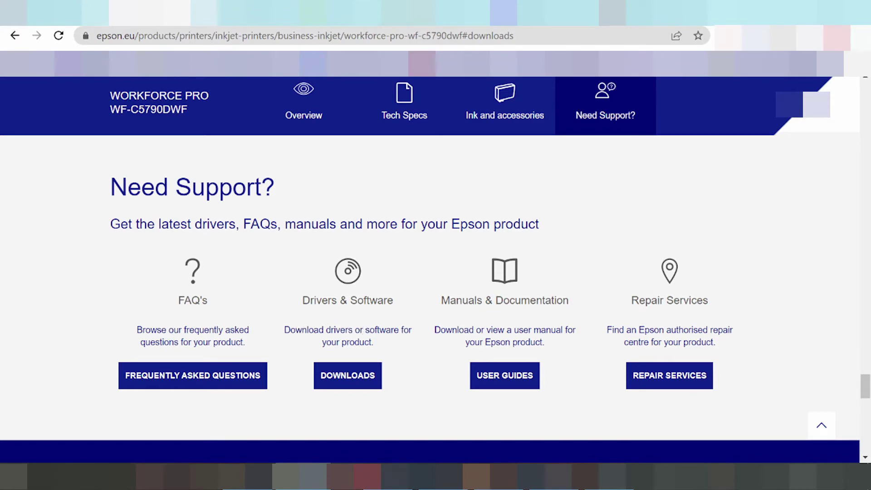
click(347, 376)
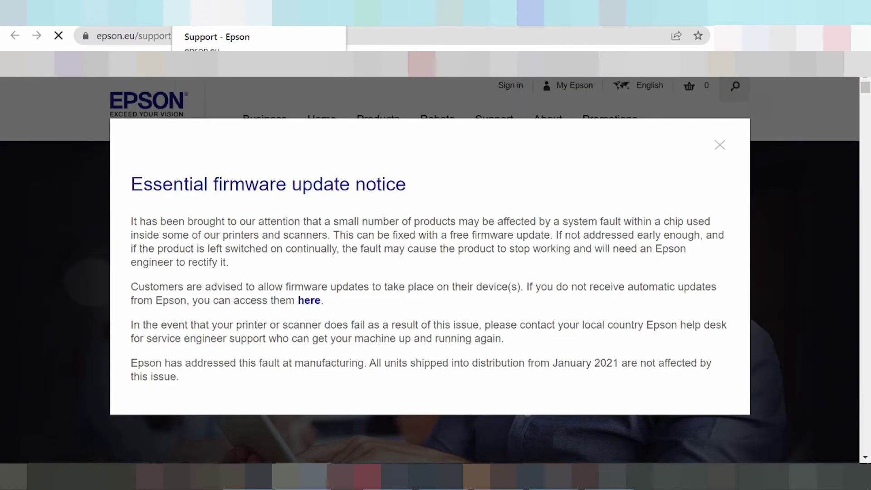
Step: Dismiss the firmware update notice and bring the drivers section for Windows 10 64-bit into view
click(721, 146)
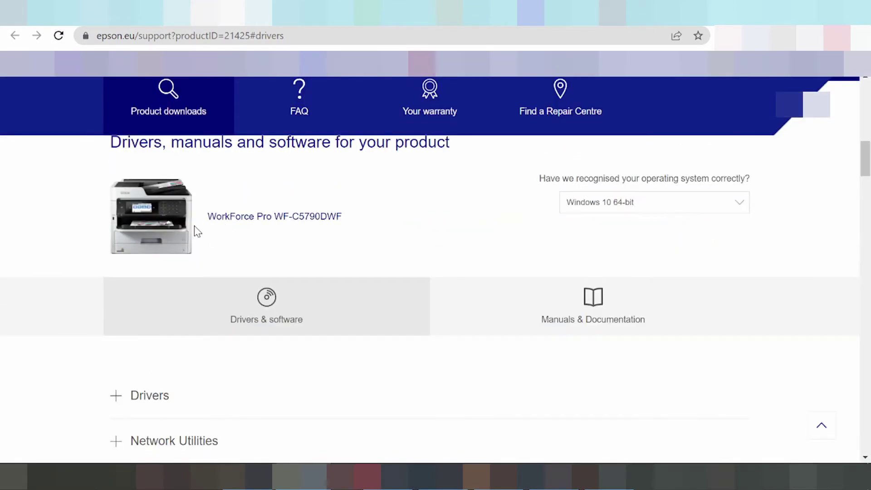
scroll(760, 233, up, 10)
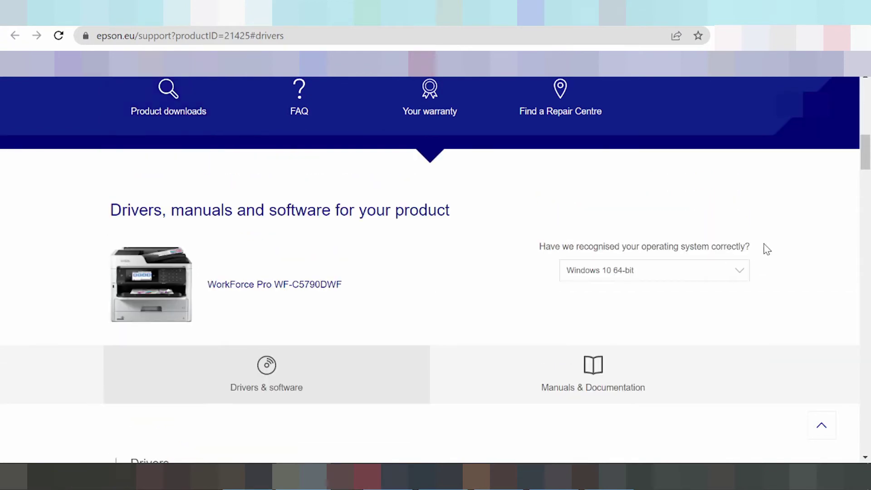
scroll(752, 239, down, 10)
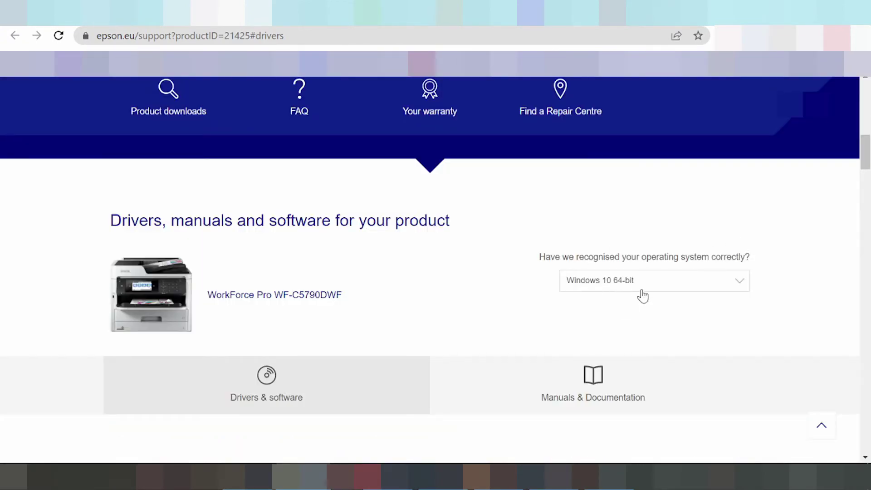
Step: Change the operating system from Windows 10 64-bit to Windows 11 in the OS dropdown
click(647, 283)
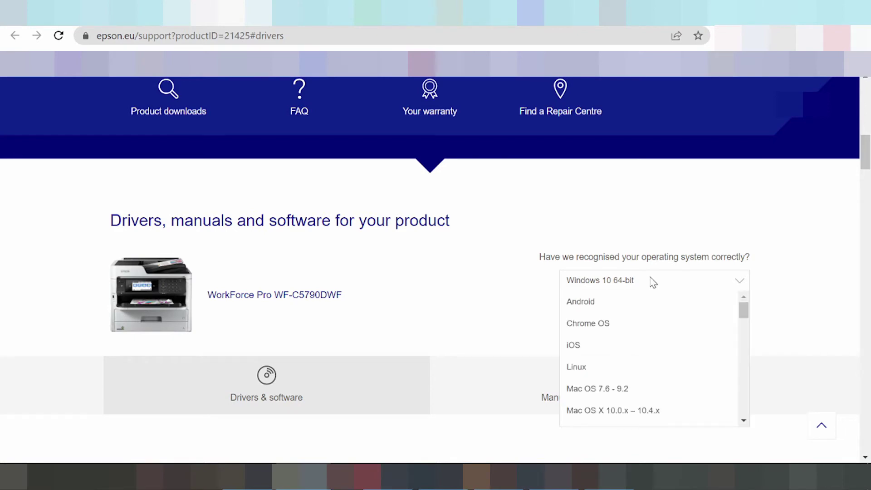
scroll(846, 267, down, 2)
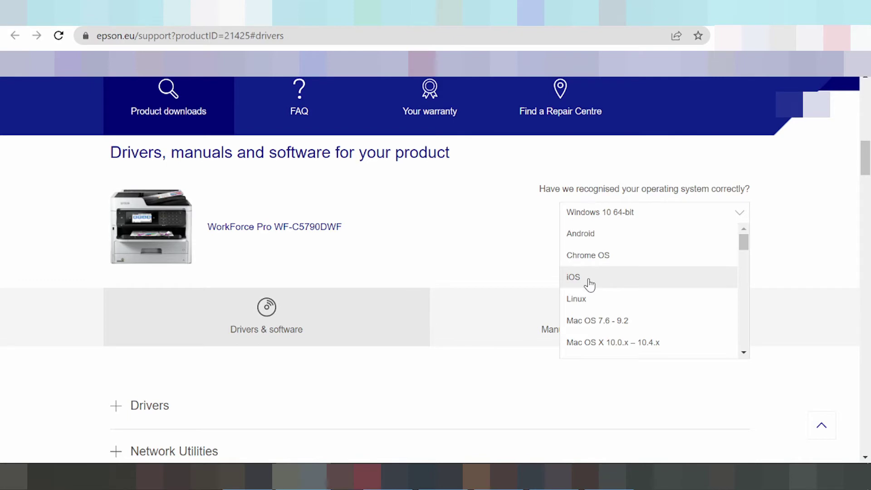
scroll(609, 268, down, 3)
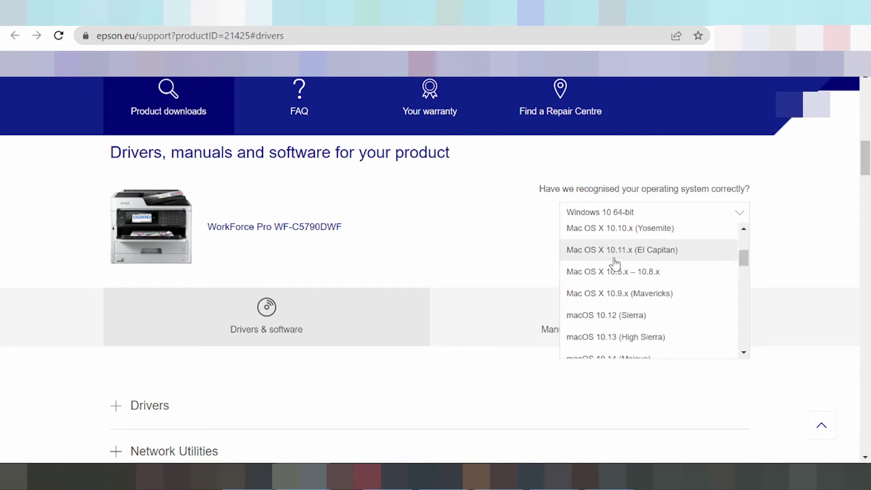
scroll(620, 259, down, 3)
scroll(624, 259, down, 1)
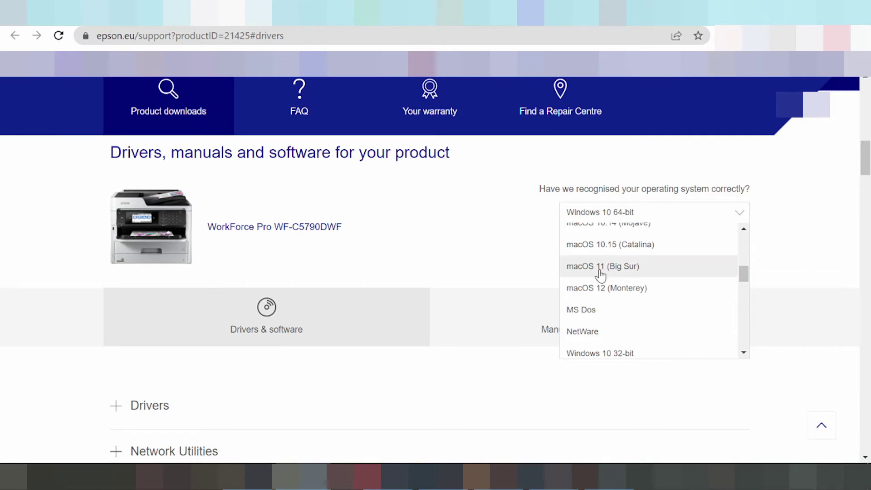
scroll(608, 268, down, 1)
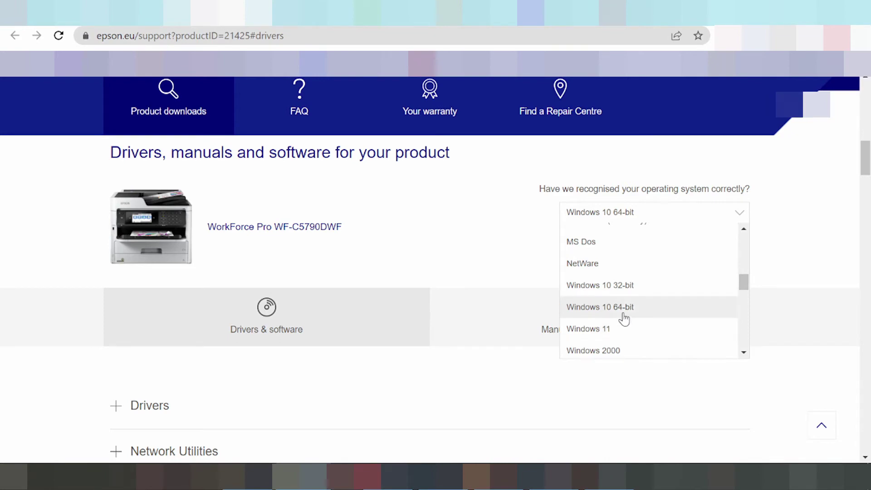
scroll(626, 313, down, 2)
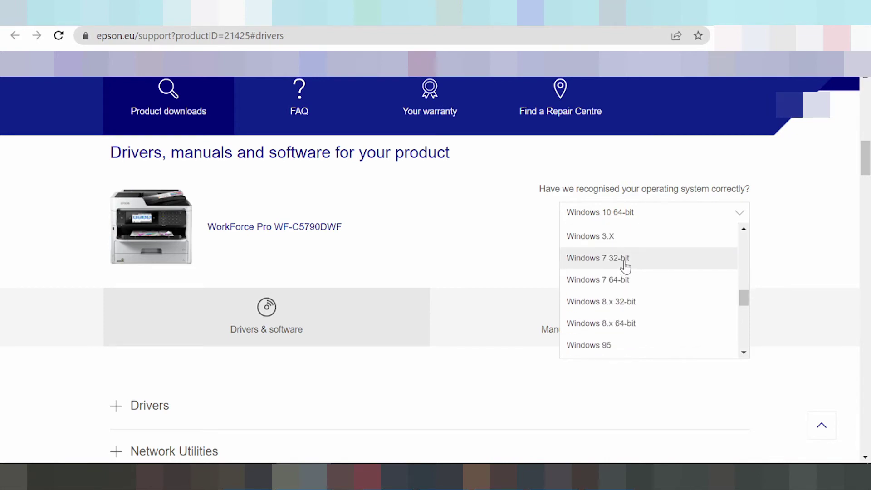
scroll(629, 313, down, 2)
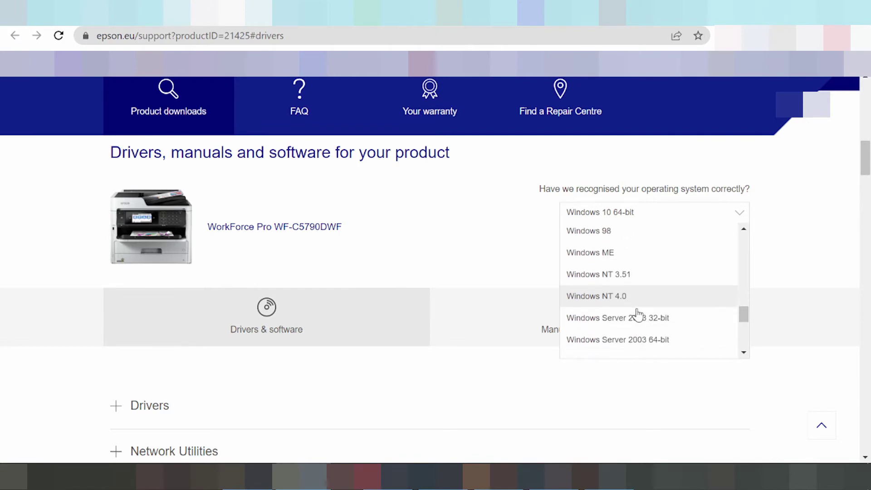
scroll(634, 336, down, 2)
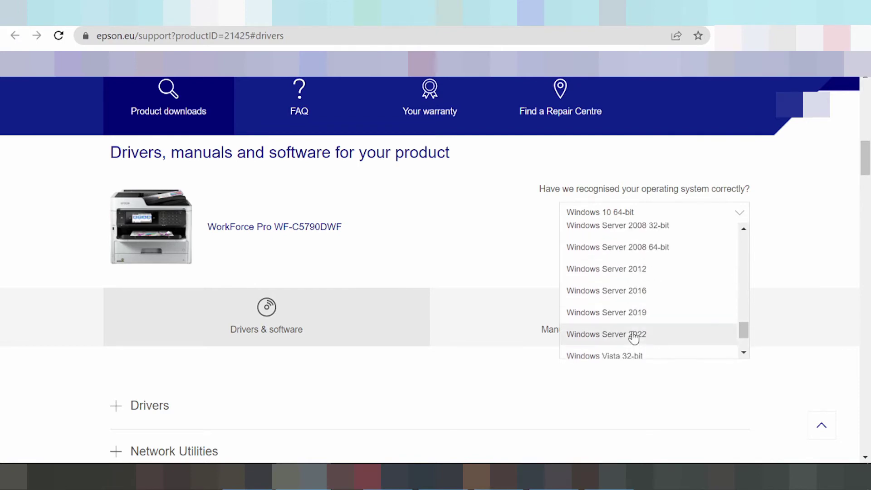
scroll(635, 327, down, 2)
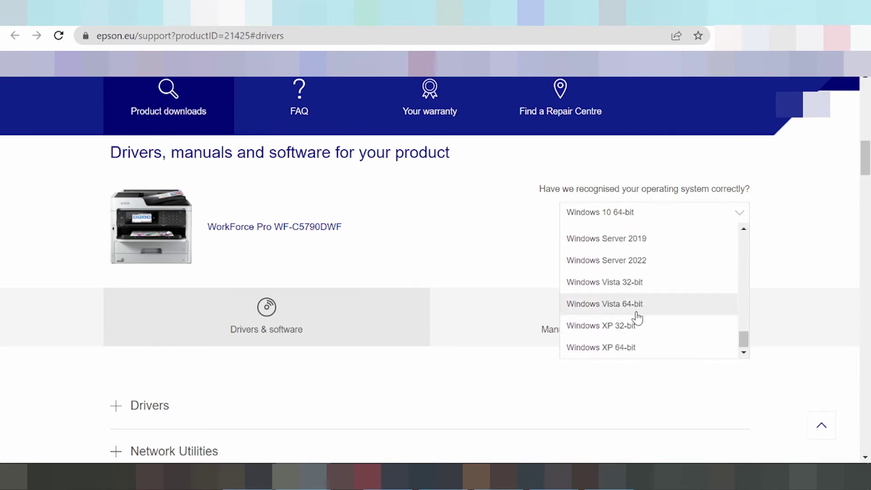
scroll(649, 331, up, 6)
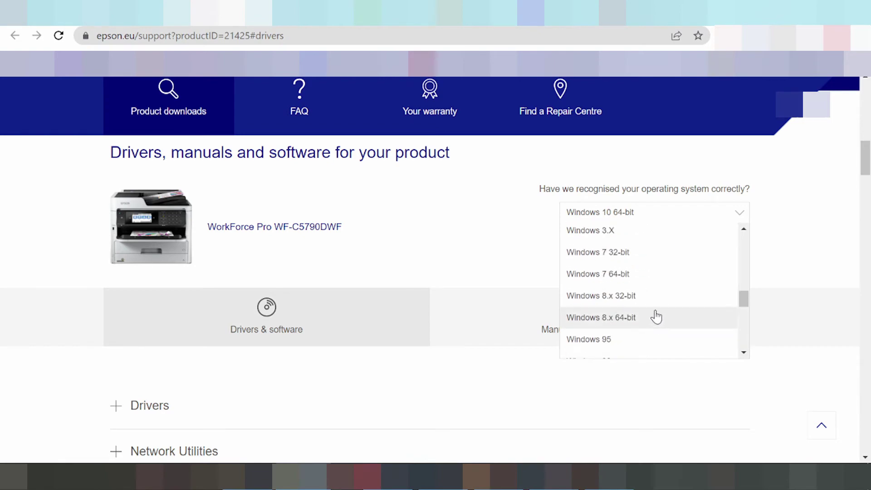
scroll(653, 316, up, 2)
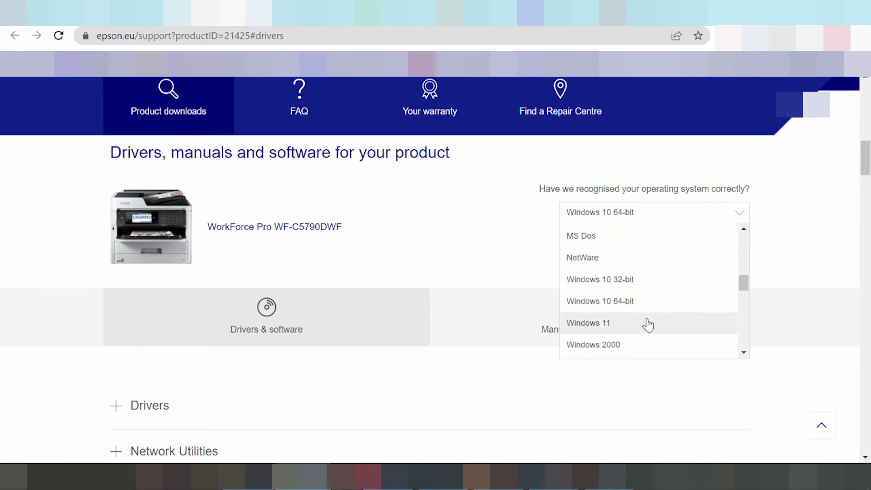
click(597, 325)
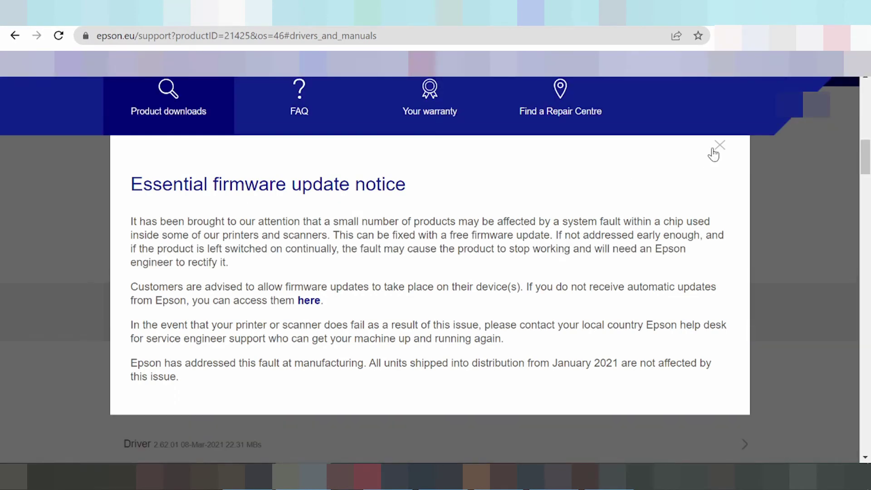
Step: Close the reappeared firmware notice and bring the four Windows 11 drivers into view
click(714, 150)
scroll(702, 175, down, 4)
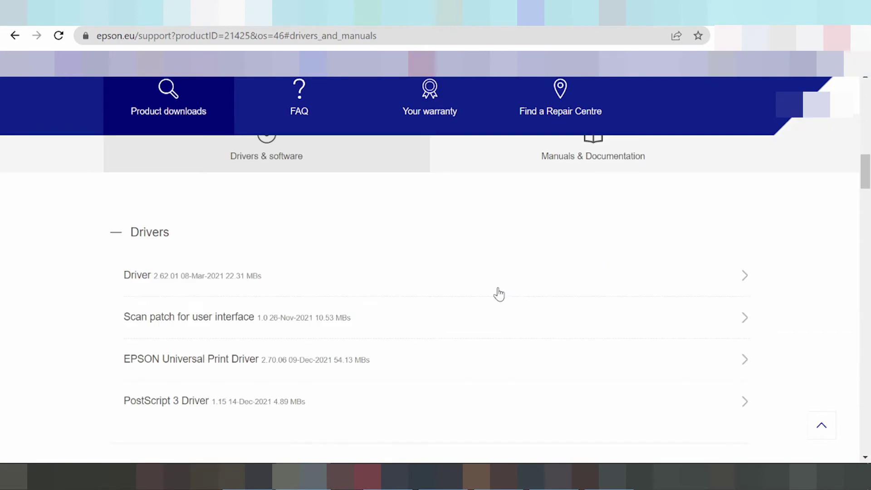
scroll(501, 294, down, 1)
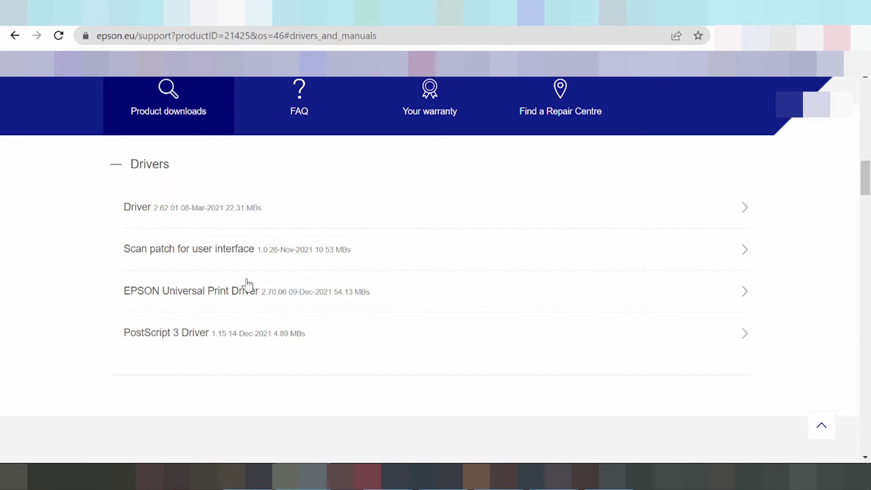
Step: Expand the Driver, Scan patch, EPSON Universal Print Driver and PostScript 3 Driver entries
click(161, 216)
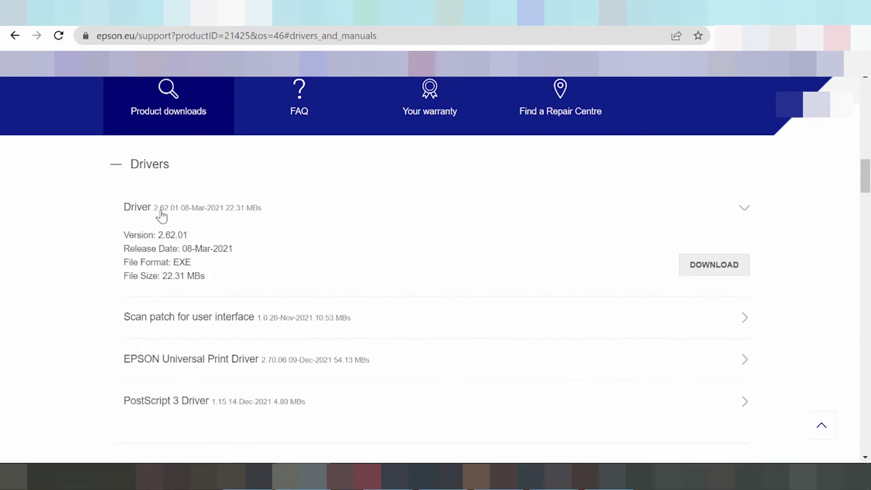
scroll(247, 258, up, 5)
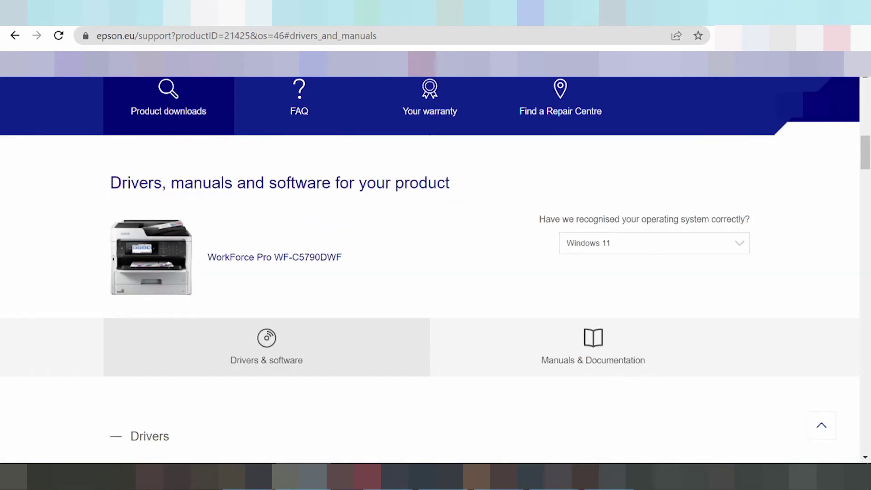
scroll(245, 268, down, 4)
scroll(222, 277, down, 2)
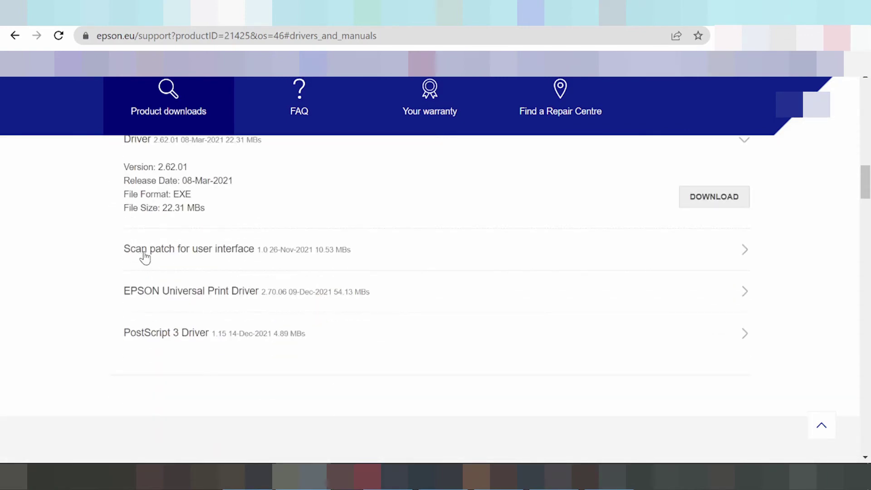
click(141, 257)
scroll(150, 273, down, 1)
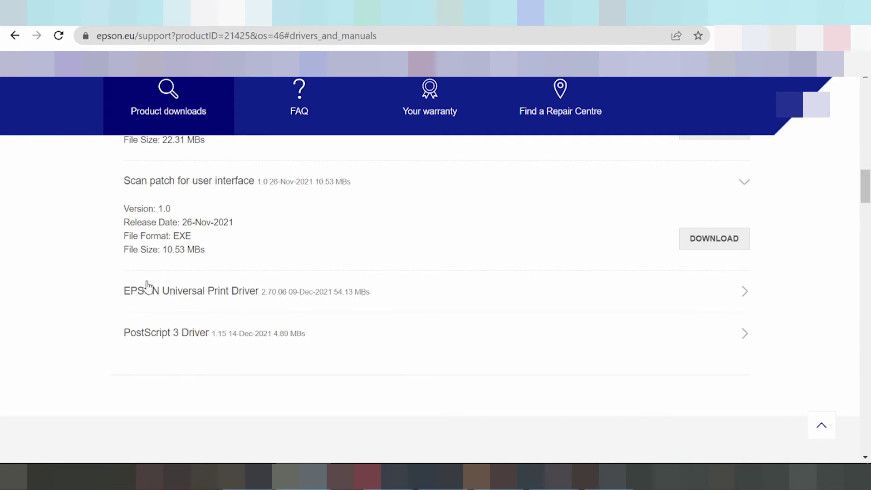
click(162, 291)
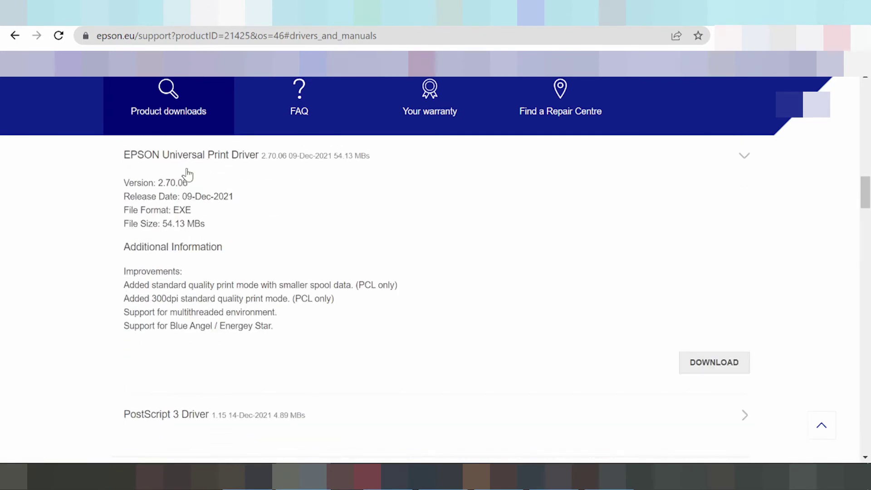
scroll(277, 213, down, 3)
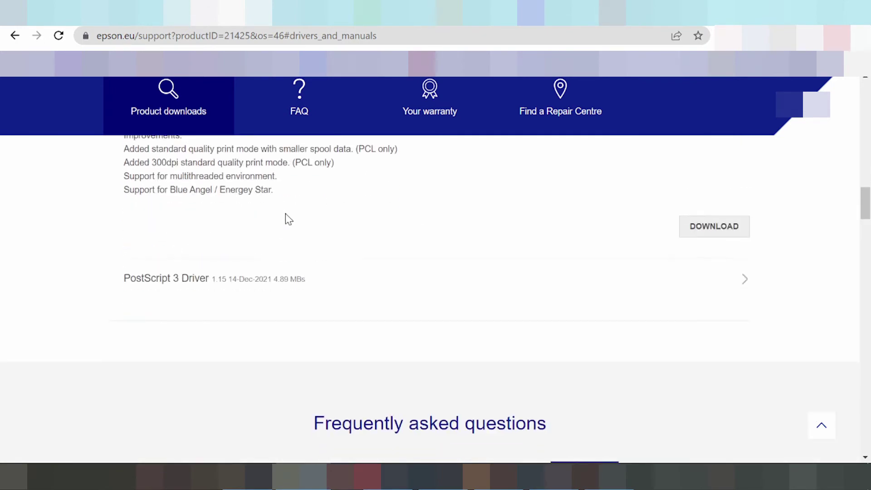
click(162, 288)
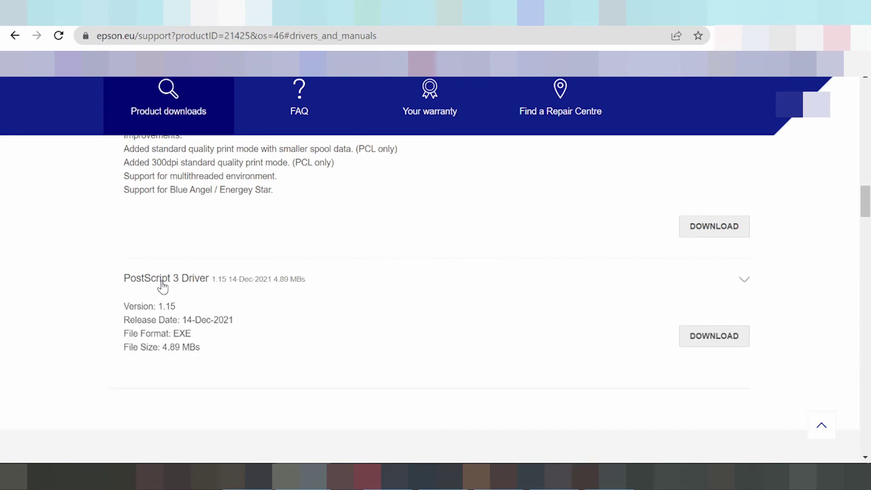
scroll(279, 343, up, 3)
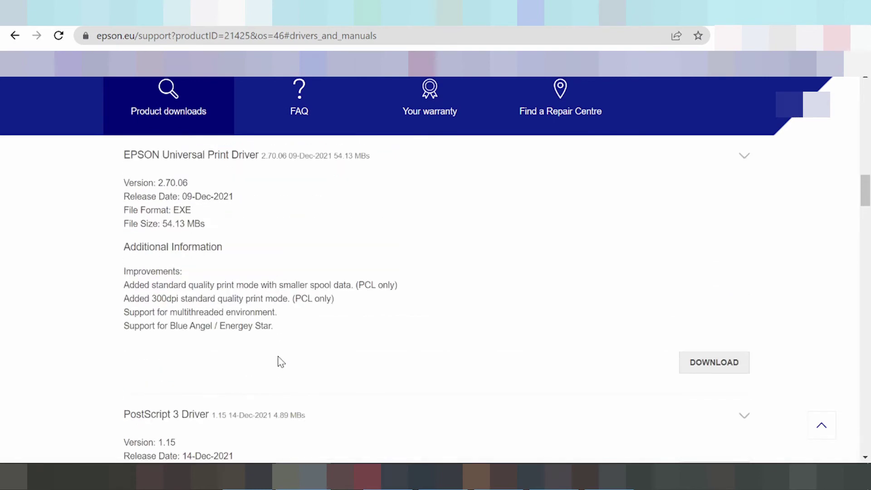
scroll(248, 360, up, 2)
scroll(248, 359, up, 2)
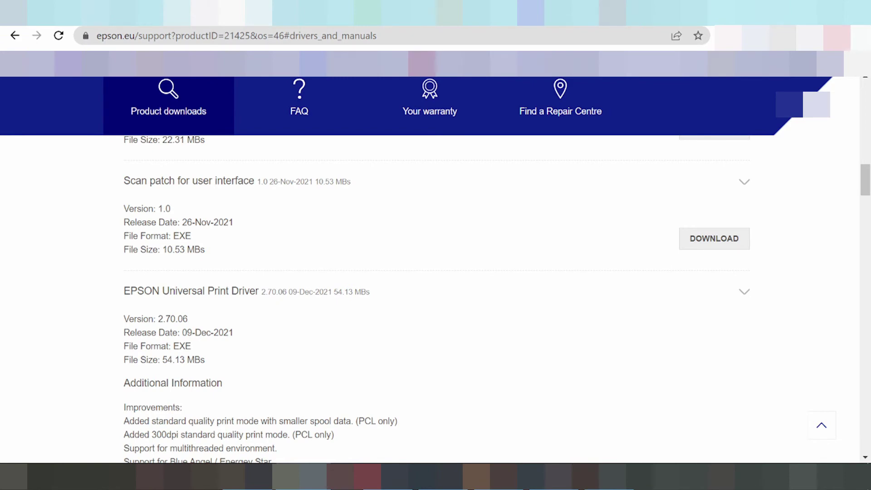
drag(124, 319, 200, 318)
click(197, 317)
triple_click(197, 317)
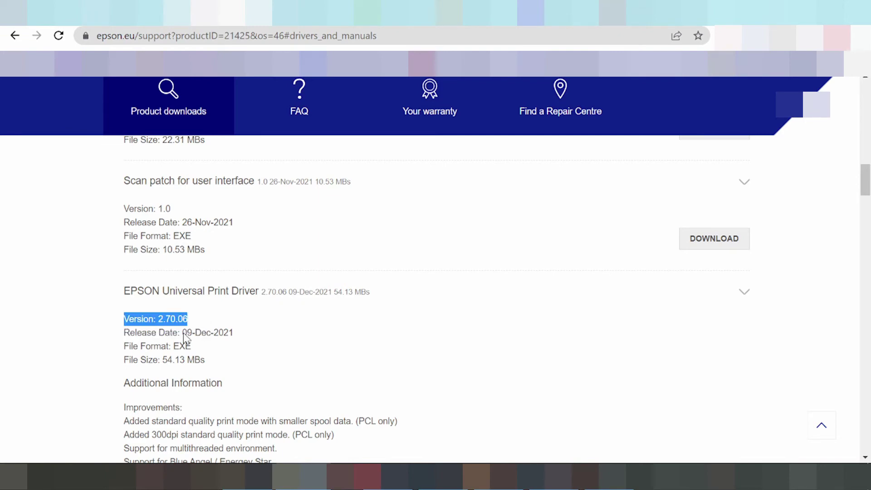
drag(120, 337, 250, 331)
click(250, 330)
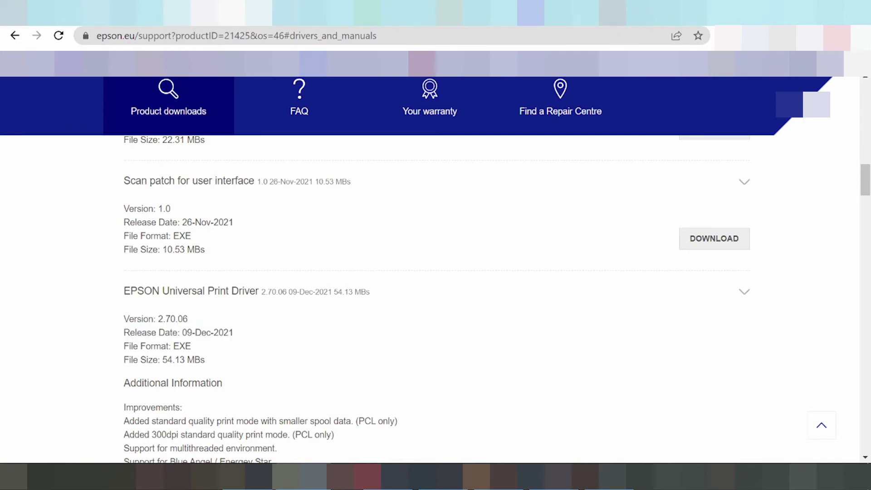
drag(131, 360, 123, 360)
scroll(416, 296, down, 2)
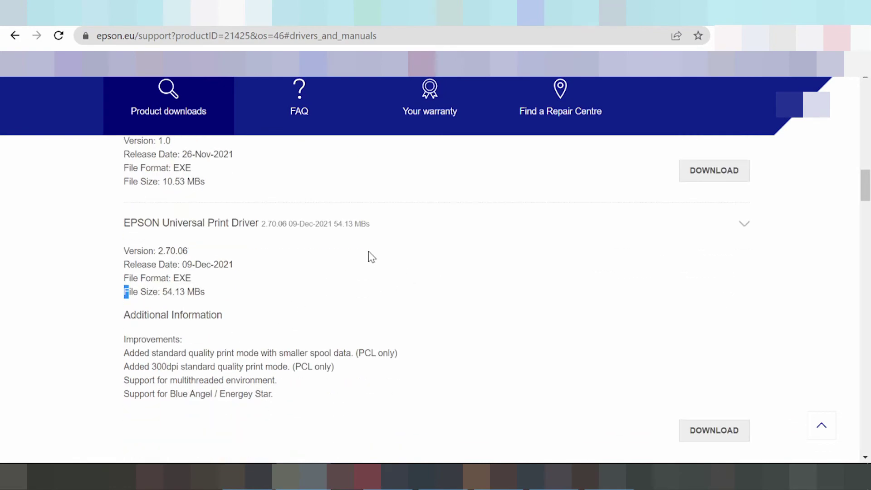
scroll(340, 279, up, 3)
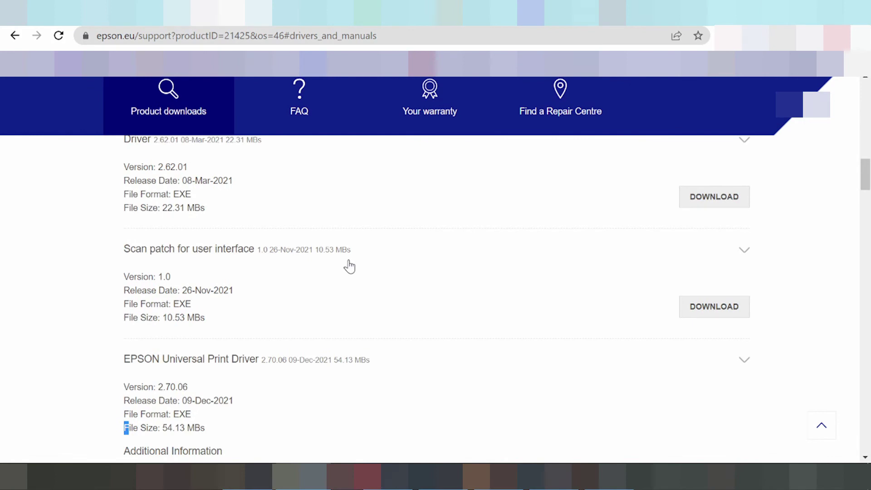
scroll(370, 253, down, 4)
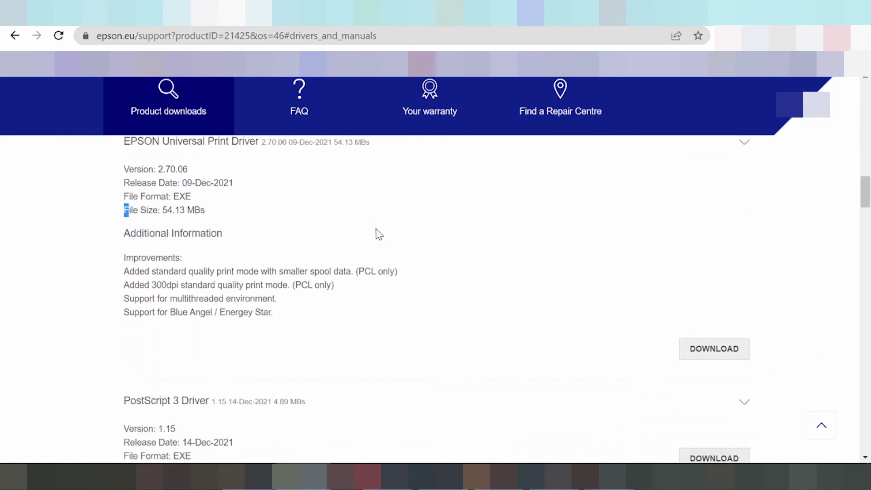
scroll(379, 234, down, 1)
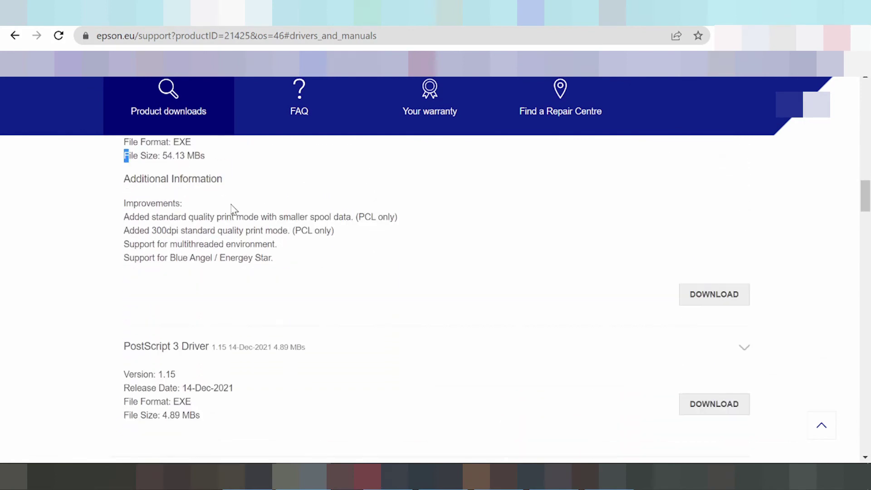
Step: Download the EPSON Universal Print Driver file epson644168eu.exe
click(712, 302)
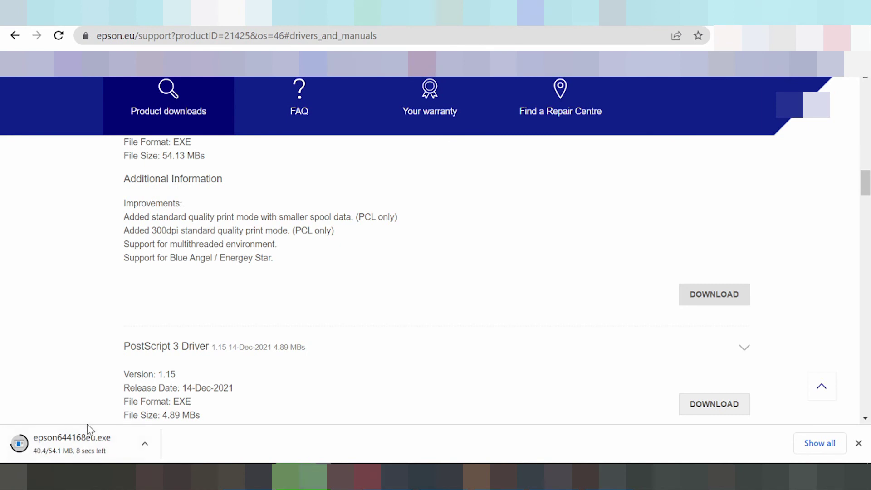
scroll(88, 399, up, 10)
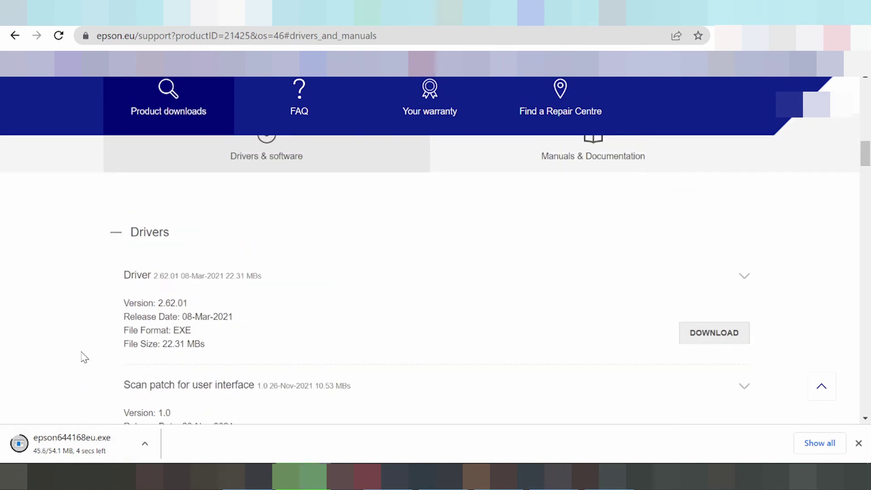